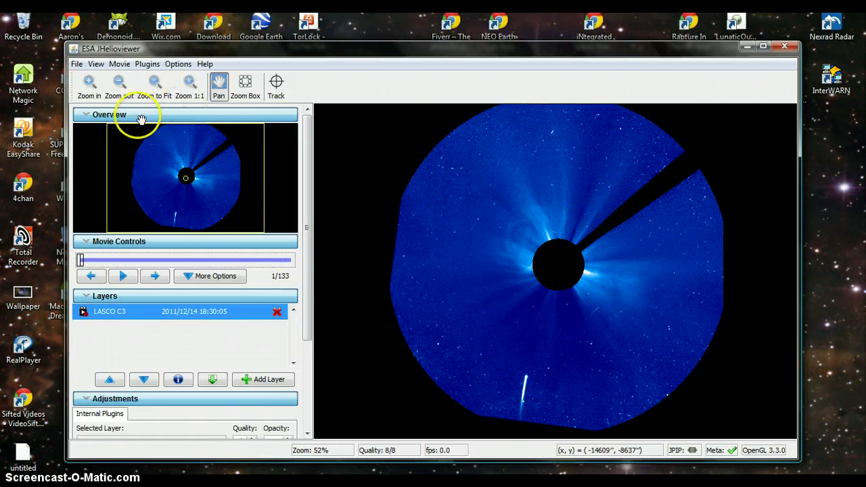
Zoom in one level on the LASCO C3 image and scrub the movie forward to its last frame.
{"action": "left_click", "coordinate": [88, 86]}
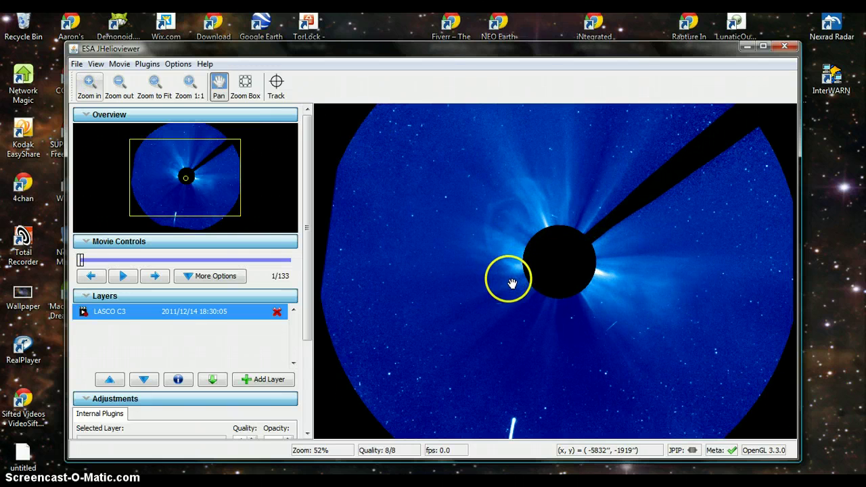
{"action": "left_click_drag", "start_coordinate": [80, 260], "coordinate": [223, 261]}
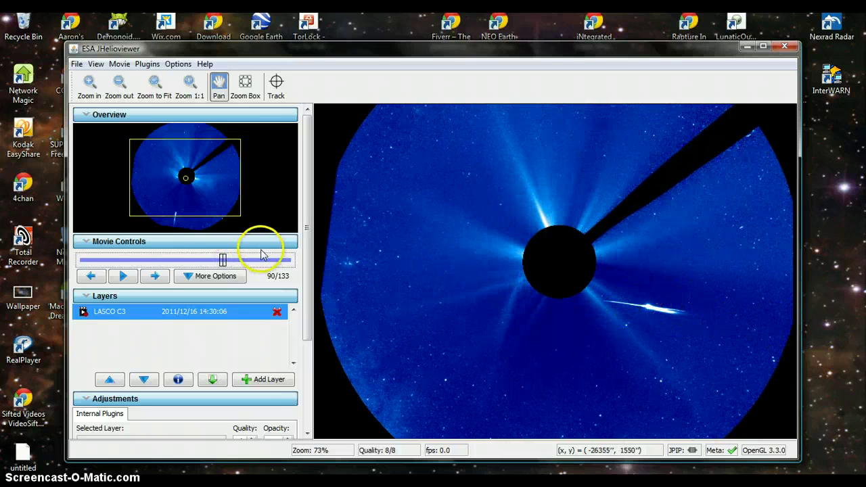
{"action": "left_click_drag", "start_coordinate": [224, 263], "coordinate": [304, 261]}
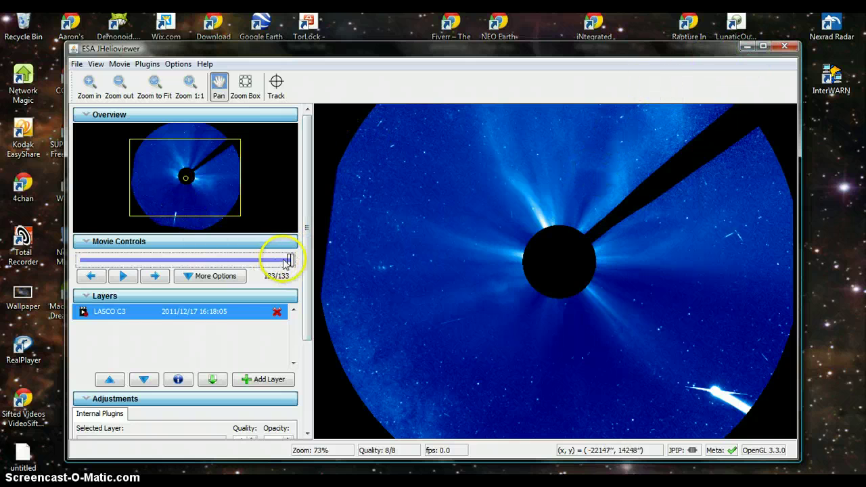
Scrub the movie back to frame 51 to examine the comet beside the occulted Sun, then forward to the last frame.
{"action": "left_click_drag", "start_coordinate": [287, 263], "coordinate": [165, 250]}
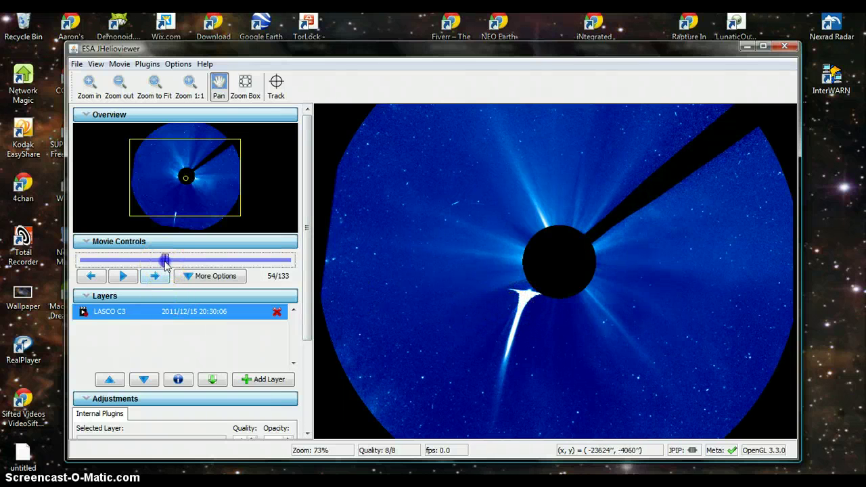
{"action": "left_click_drag", "start_coordinate": [166, 264], "coordinate": [159, 262]}
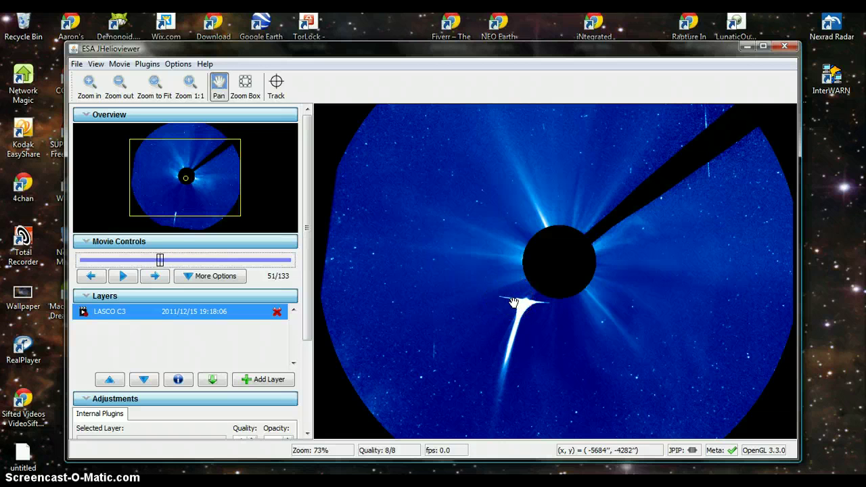
{"action": "left_click", "coordinate": [518, 295]}
{"action": "left_click", "coordinate": [556, 304]}
{"action": "left_click", "coordinate": [509, 301]}
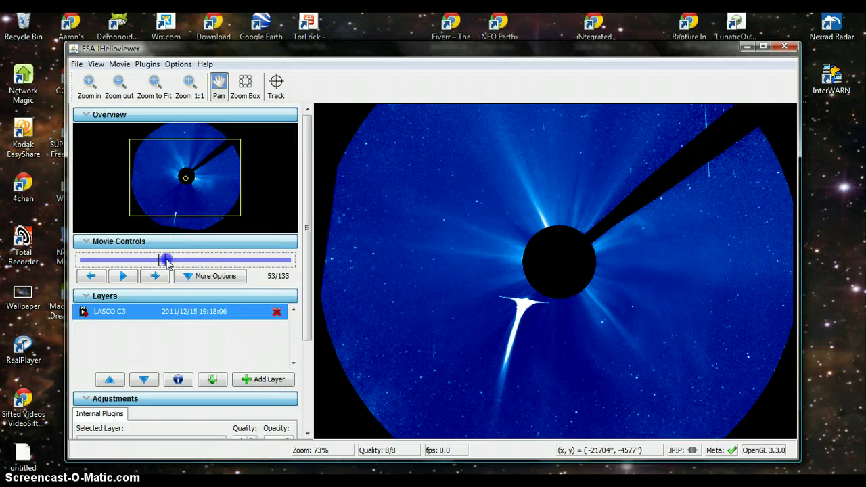
{"action": "left_click_drag", "start_coordinate": [165, 259], "coordinate": [166, 259]}
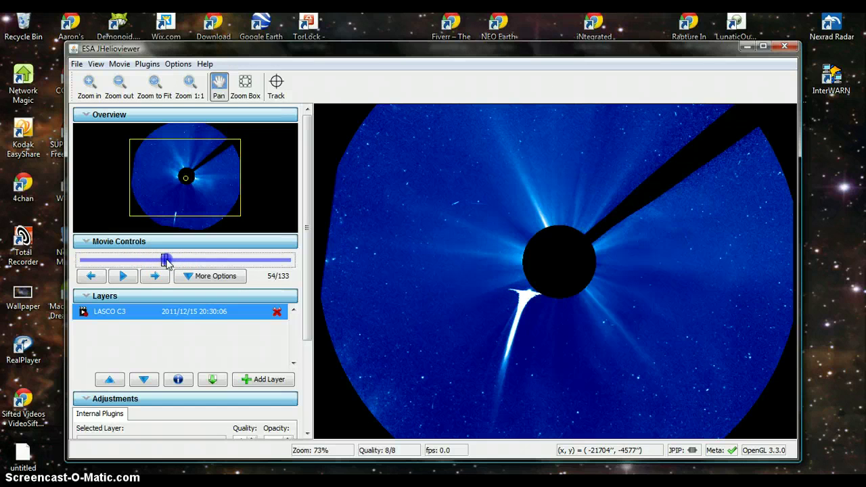
{"action": "left_click_drag", "start_coordinate": [166, 263], "coordinate": [295, 263]}
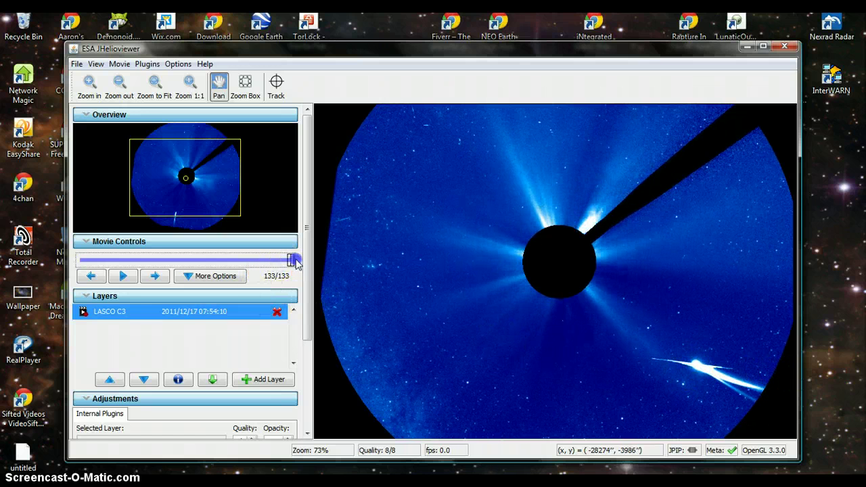
Minimize JHelioviewer, switch to Stellarium, and move the Date and Time window a little farther above the Sun.
{"action": "left_click", "coordinate": [748, 46]}
{"action": "left_click", "coordinate": [295, 460]}
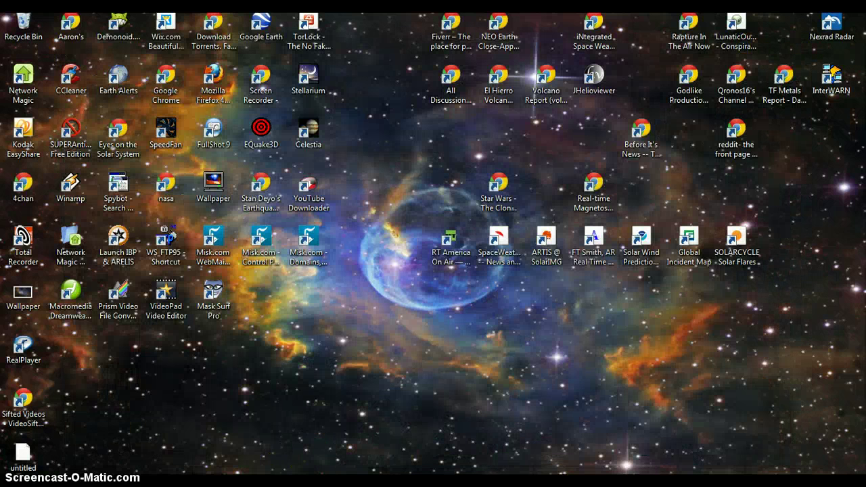
{"action": "mouse_move", "coordinate": [456, 480]}
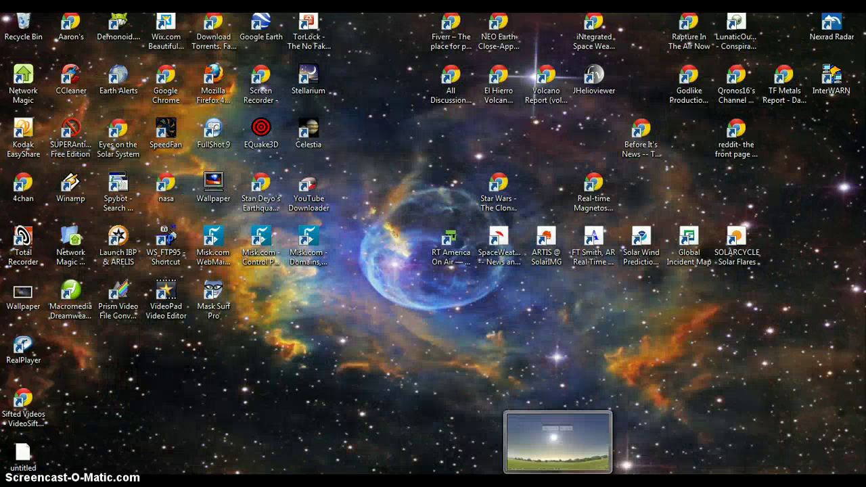
{"action": "left_click", "coordinate": [557, 481]}
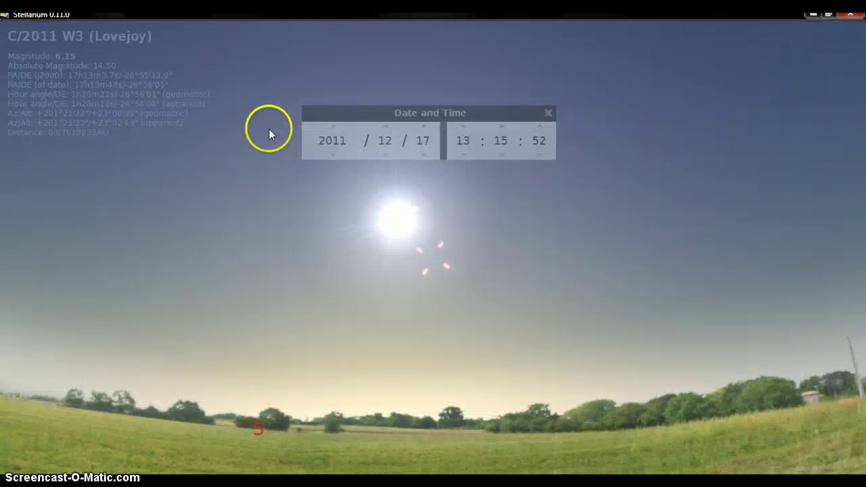
{"action": "left_click", "coordinate": [463, 115]}
{"action": "left_click_drag", "start_coordinate": [463, 101], "coordinate": [462, 101]}
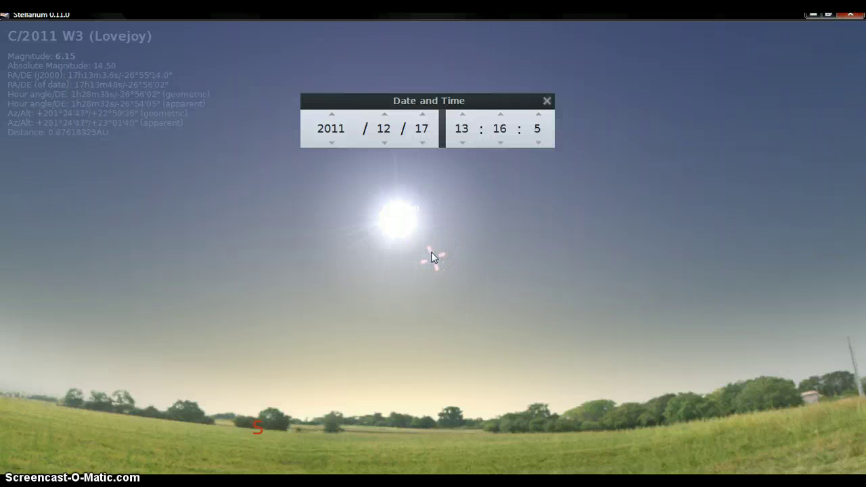
Speed up the simulated time until it reaches midday on 2011-12-19, and restore the normal time rate.
{"action": "left_click", "coordinate": [420, 244]}
{"action": "left_click", "coordinate": [337, 465]}
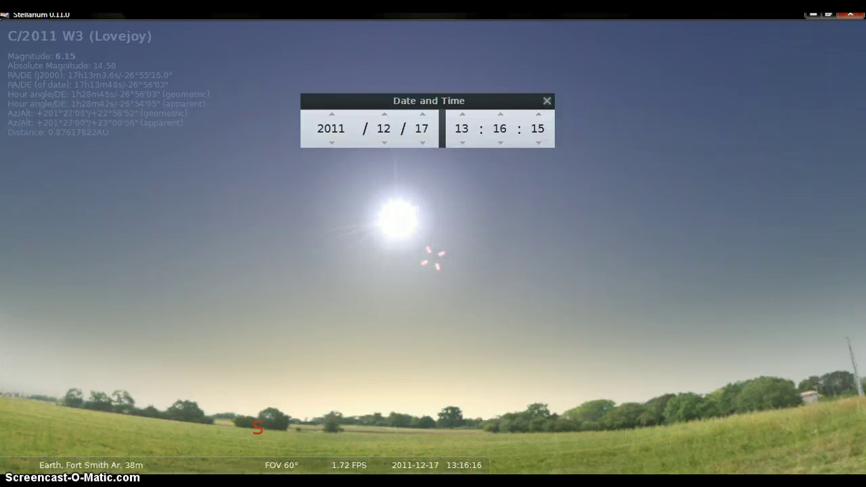
{"action": "left_click", "coordinate": [455, 473]}
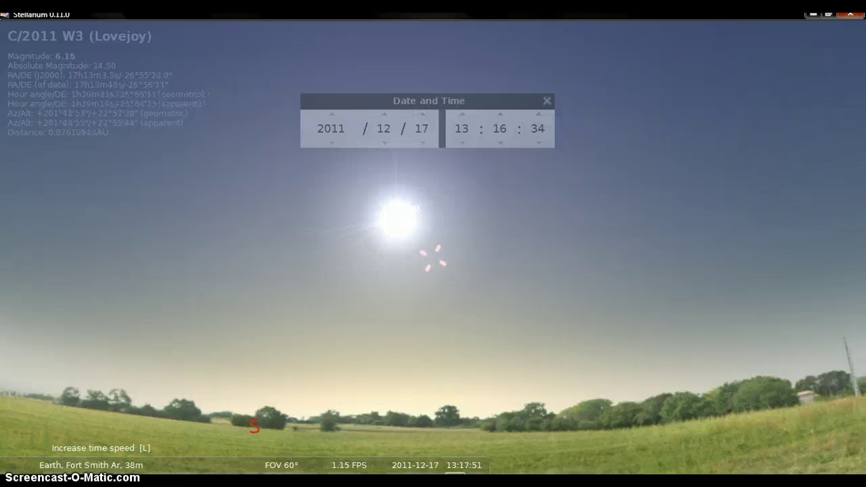
{"action": "left_click", "coordinate": [455, 473]}
{"action": "left_click", "coordinate": [455, 473]}
{"action": "left_click", "coordinate": [455, 473]}
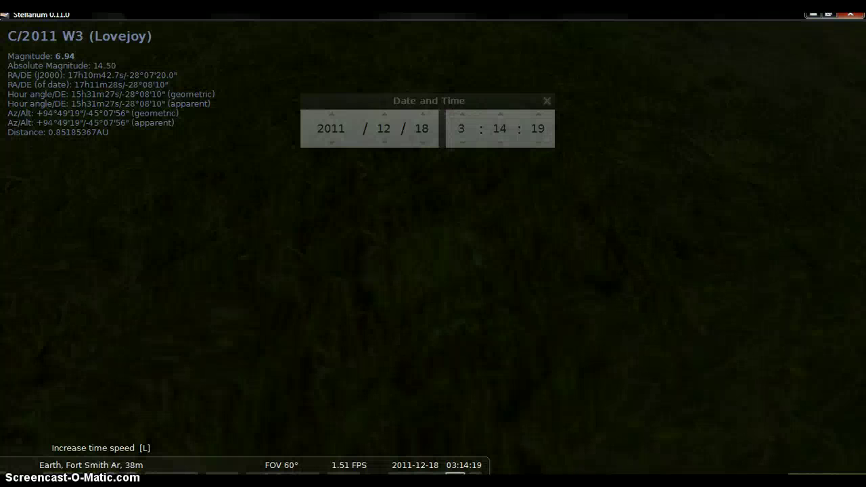
{"action": "key", "text": "8"}
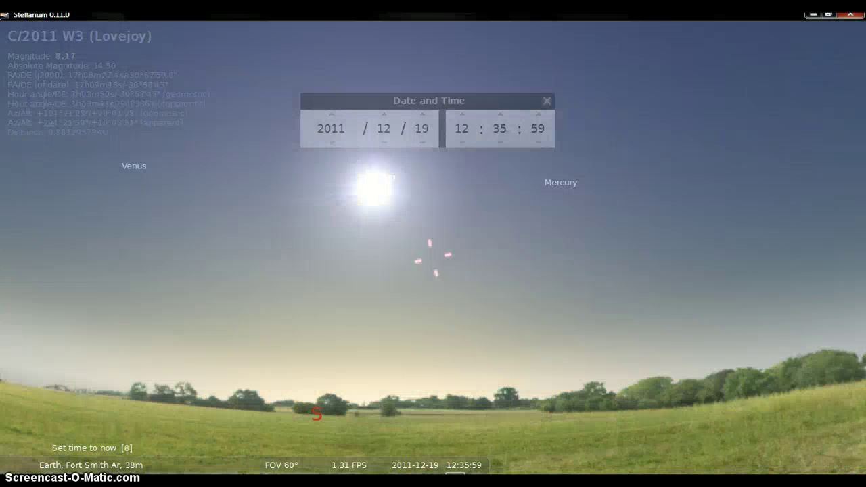
{"action": "key", "text": "k"}
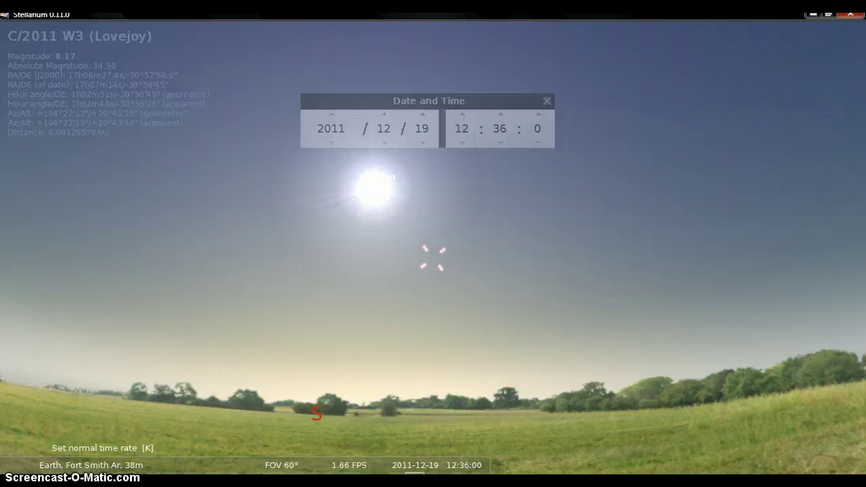
Adjust the time speed to run forward to about 16:58 on 2011-12-19, restoring the normal rate there.
{"action": "key", "text": "j"}
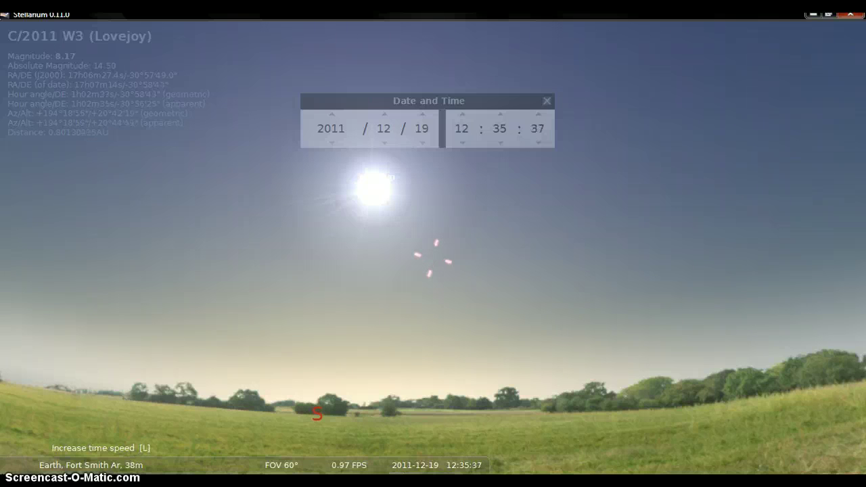
{"action": "key", "text": "l"}
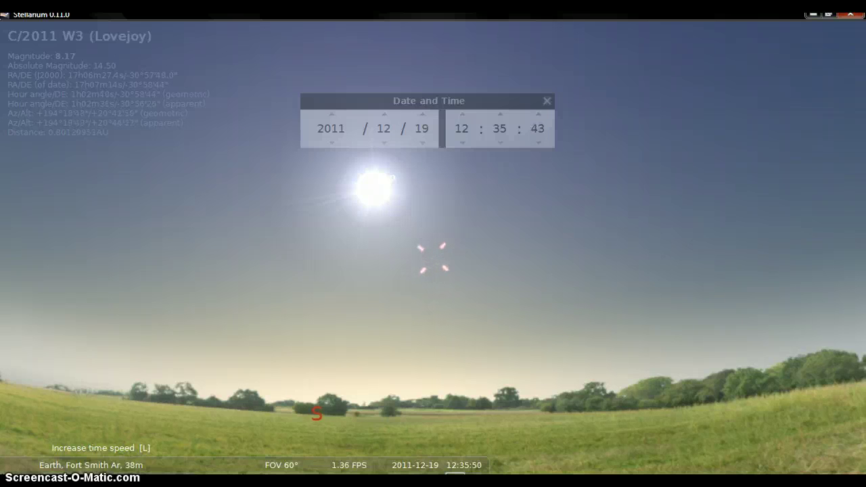
{"action": "key", "text": "l"}
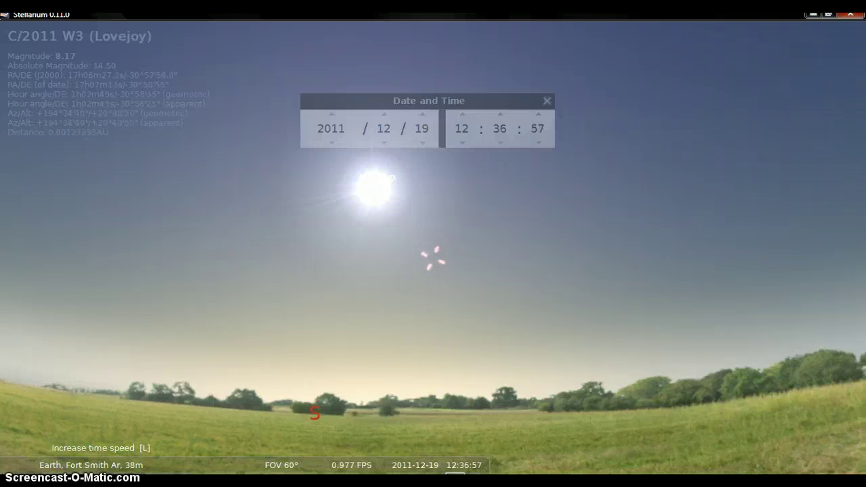
{"action": "key", "text": "l"}
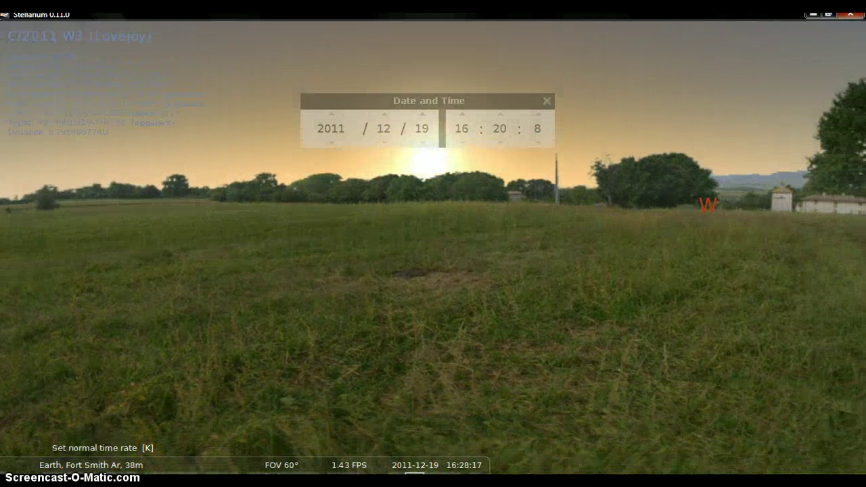
{"action": "key", "text": "l"}
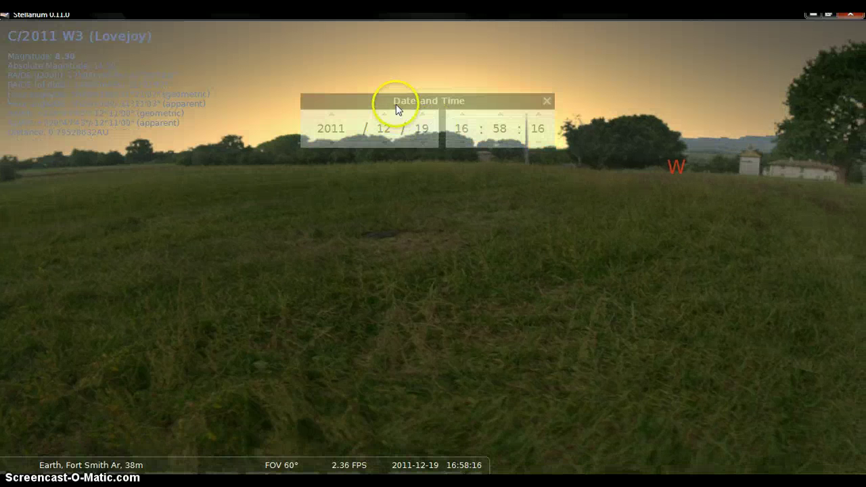
Advance the simulation hour by hour through the night to hour 5 on 2011-12-20.
{"action": "left_click", "coordinate": [462, 116]}
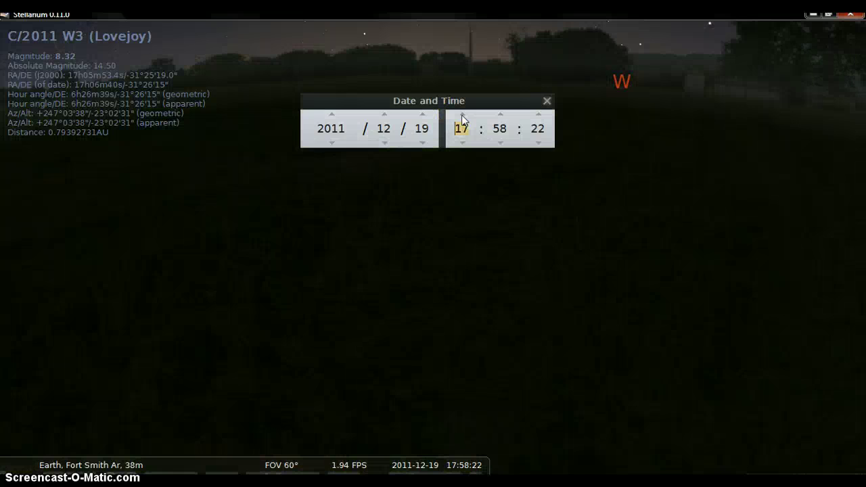
{"action": "left_click", "coordinate": [462, 115]}
{"action": "left_click", "coordinate": [462, 115]}
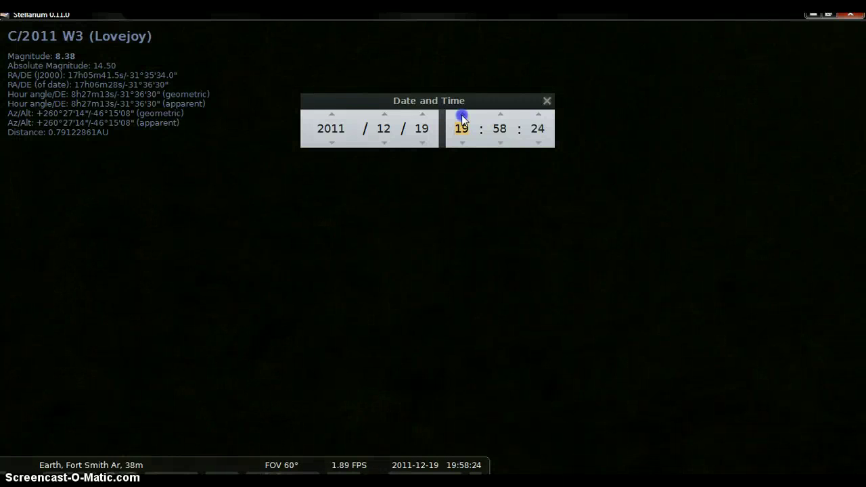
{"action": "left_click", "coordinate": [463, 115]}
{"action": "left_click", "coordinate": [462, 115]}
{"action": "left_click", "coordinate": [462, 115]}
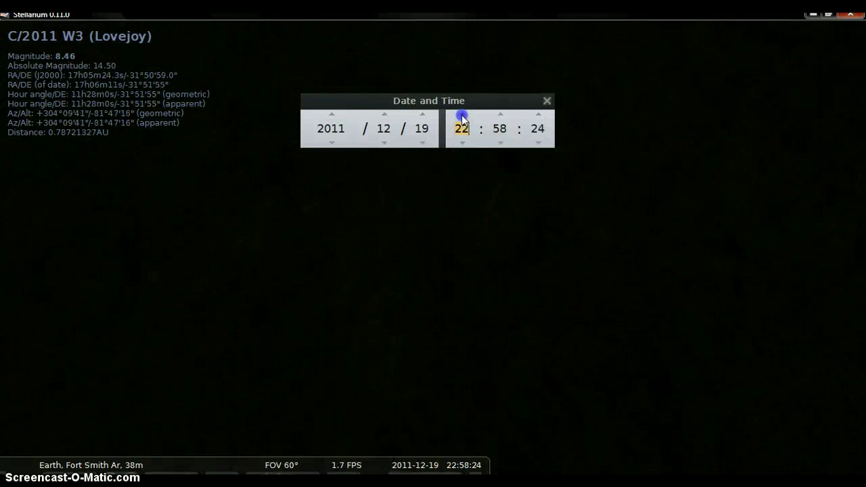
{"action": "left_click", "coordinate": [462, 115]}
{"action": "left_click", "coordinate": [462, 115]}
{"action": "left_click", "coordinate": [462, 115]}
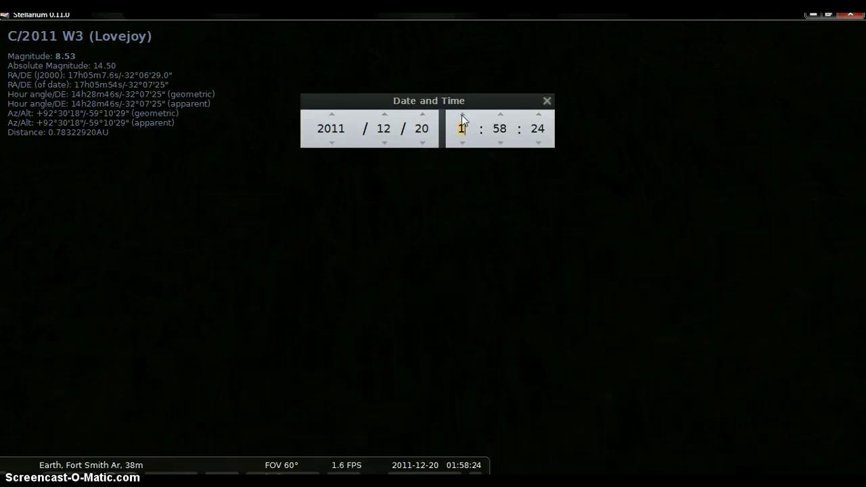
{"action": "left_click", "coordinate": [462, 115]}
{"action": "left_click", "coordinate": [462, 115]}
{"action": "left_click", "coordinate": [462, 115]}
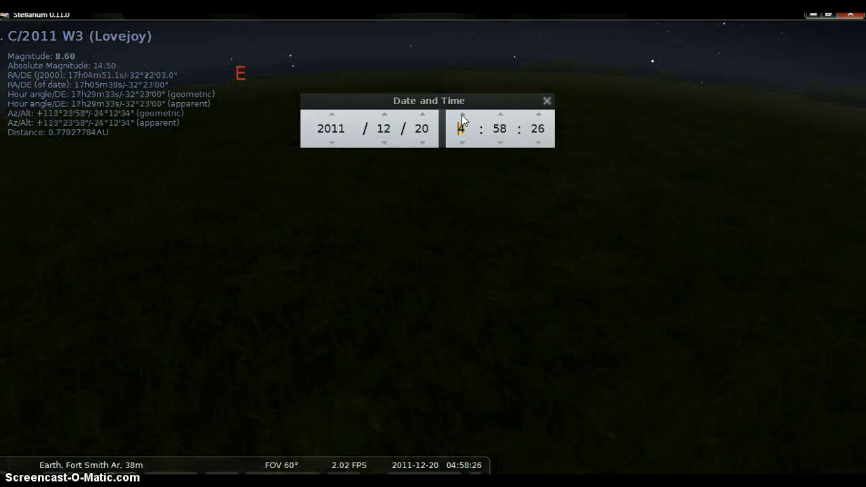
{"action": "left_click", "coordinate": [462, 115]}
Move the Date and Time window away from the middle of the sky and advance the hour to 7.
{"action": "left_click_drag", "start_coordinate": [464, 101], "coordinate": [293, 63]}
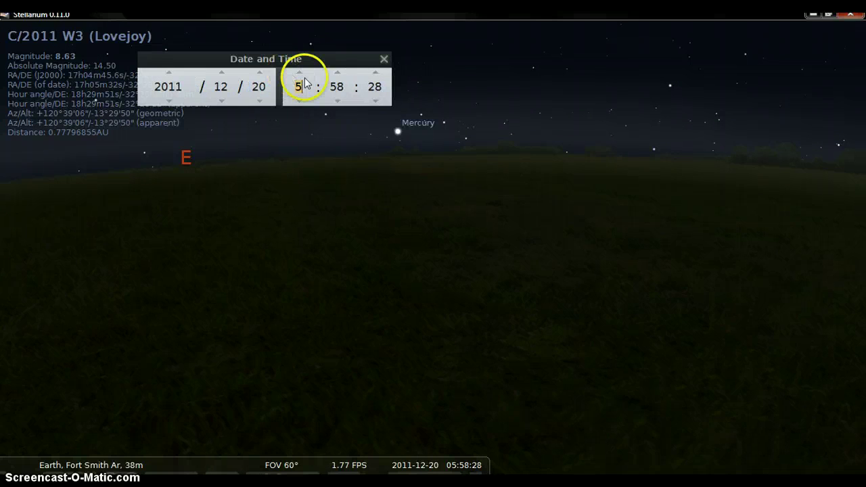
{"action": "left_click", "coordinate": [299, 73]}
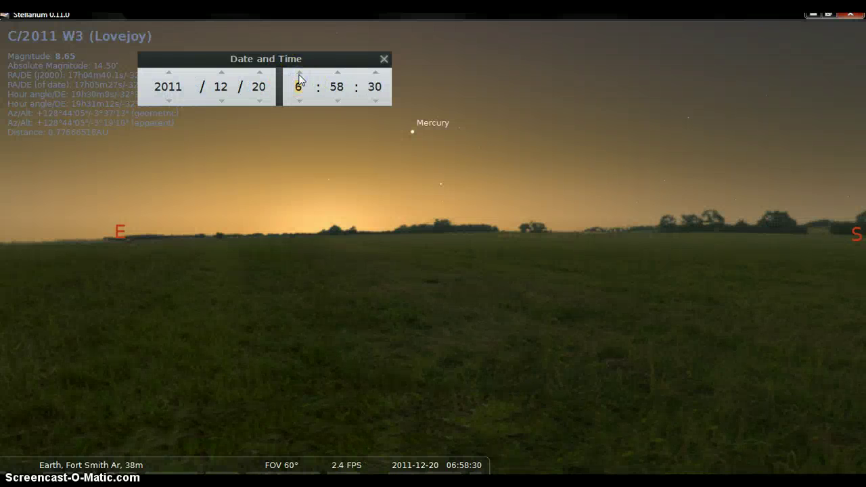
{"action": "left_click", "coordinate": [299, 75]}
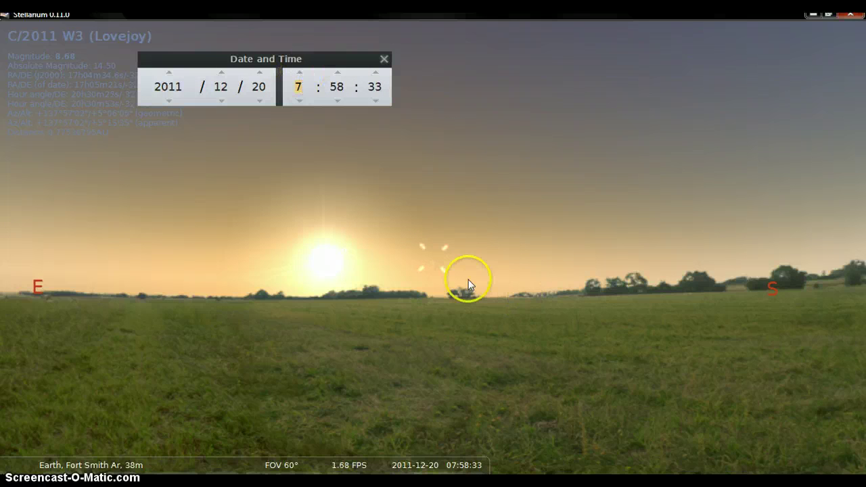
{"action": "left_click_drag", "start_coordinate": [449, 285], "coordinate": [463, 280]}
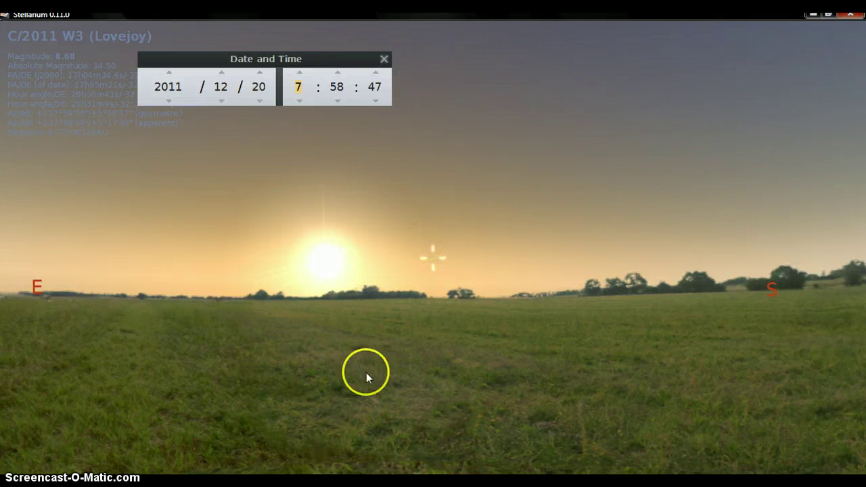
Advance the simulation date day by day to 2011-12-24, keeping the same morning hour.
{"action": "left_click", "coordinate": [261, 72]}
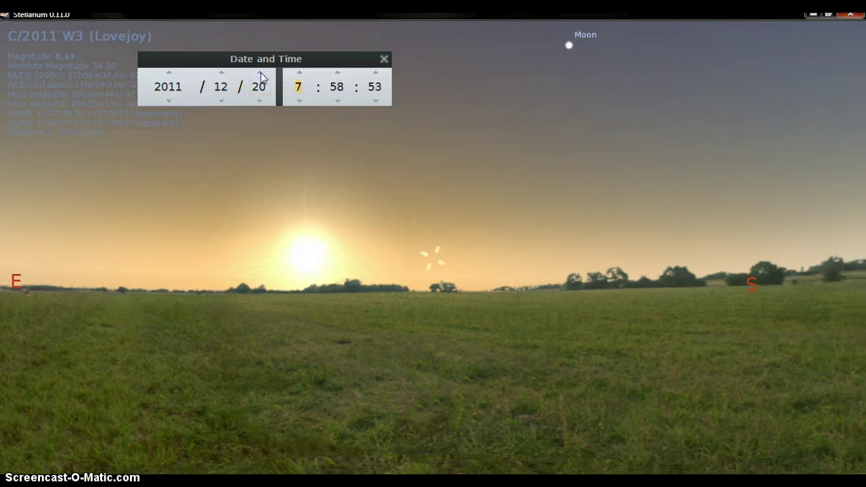
{"action": "left_click", "coordinate": [261, 73]}
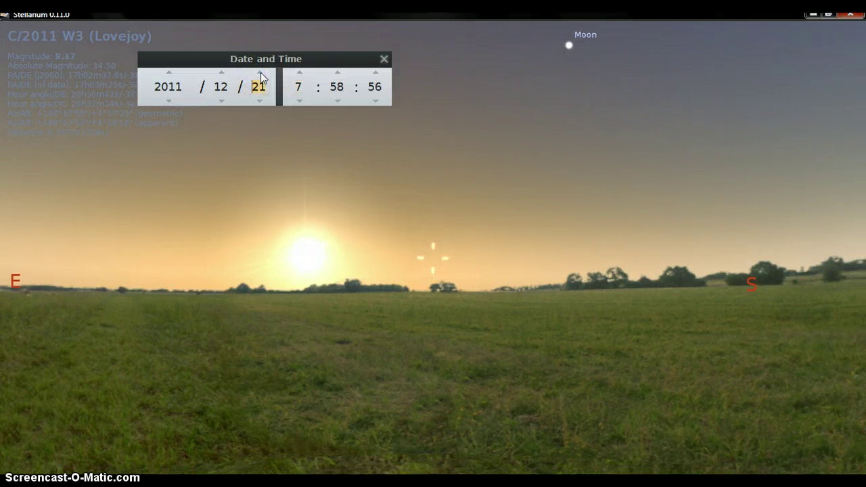
{"action": "left_click", "coordinate": [261, 73]}
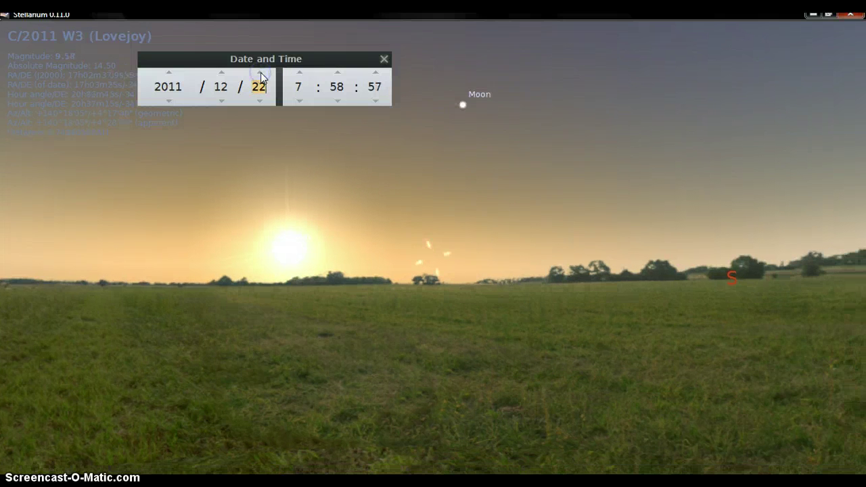
{"action": "left_click", "coordinate": [261, 72]}
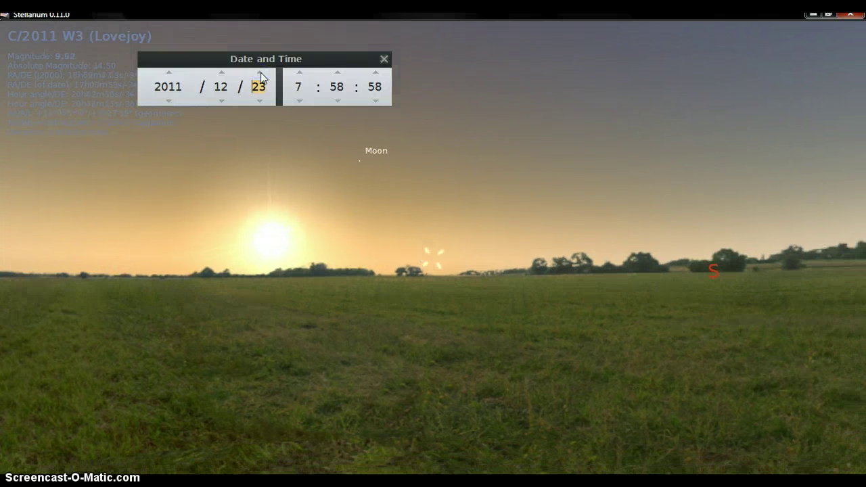
{"action": "left_click", "coordinate": [260, 72]}
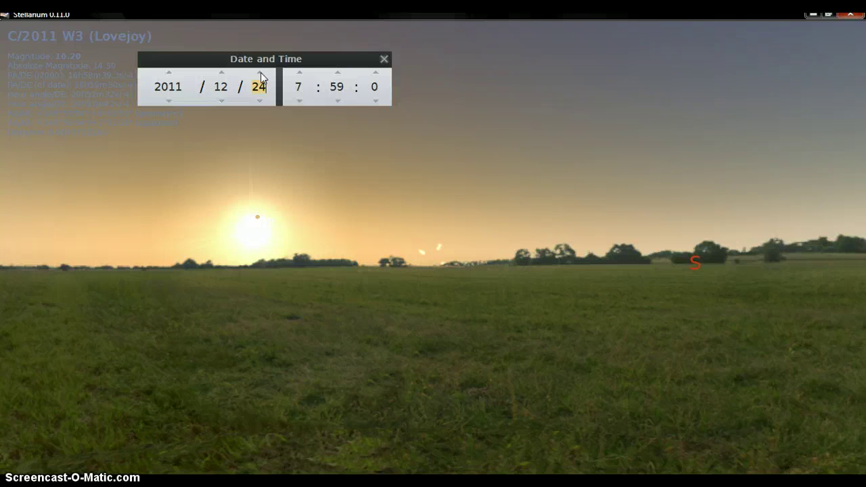
Advance the simulation date to 2011-12-26 at hour 7.
{"action": "left_click", "coordinate": [260, 72]}
{"action": "left_click", "coordinate": [260, 73]}
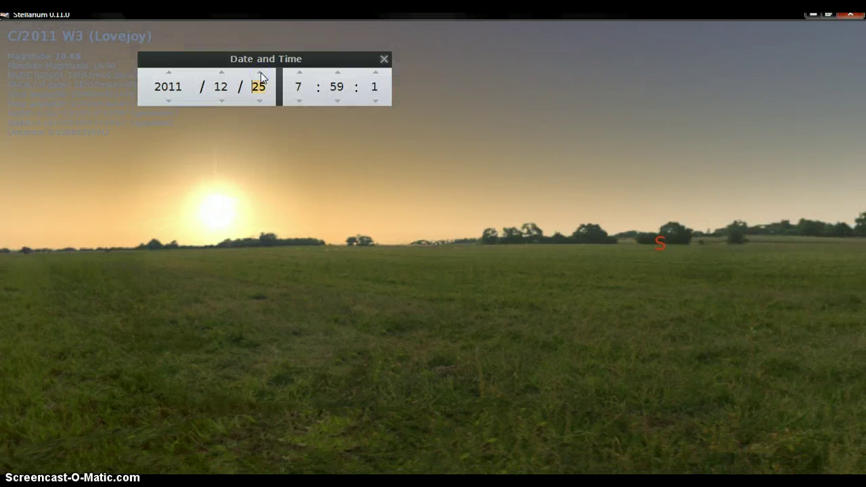
{"action": "left_click", "coordinate": [275, 83]}
{"action": "left_click", "coordinate": [263, 80]}
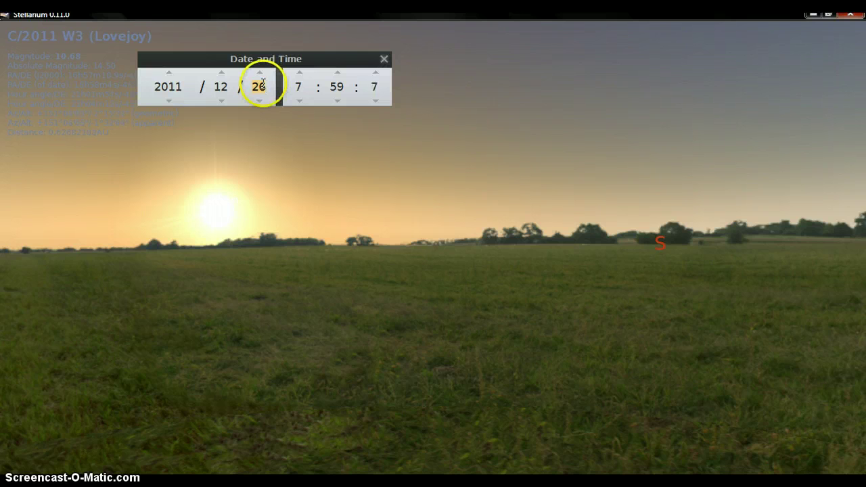
Step the simulation back hour by hour through the night to hour 15 on 2011-12-25.
{"action": "left_click", "coordinate": [299, 101]}
{"action": "left_click", "coordinate": [298, 101]}
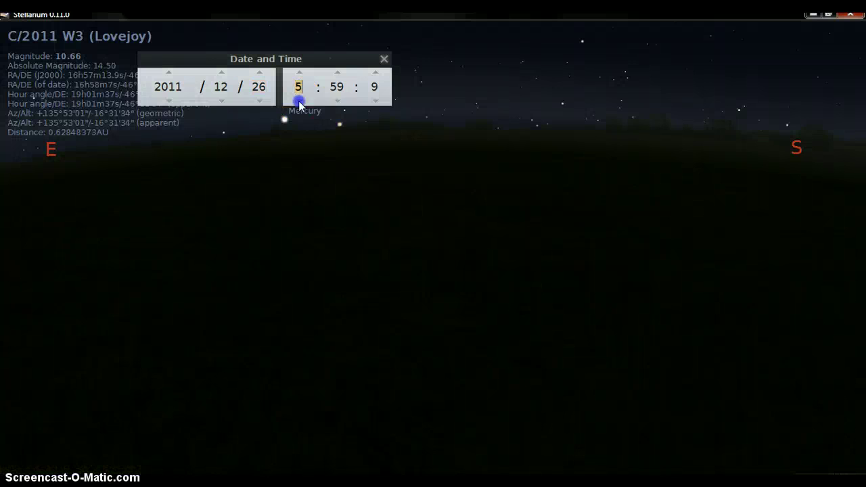
{"action": "left_click", "coordinate": [298, 101]}
{"action": "left_click", "coordinate": [299, 101]}
{"action": "left_click", "coordinate": [298, 101]}
{"action": "left_click", "coordinate": [298, 101]}
{"action": "left_click", "coordinate": [299, 101]}
{"action": "left_click", "coordinate": [298, 101]}
{"action": "left_click", "coordinate": [298, 101]}
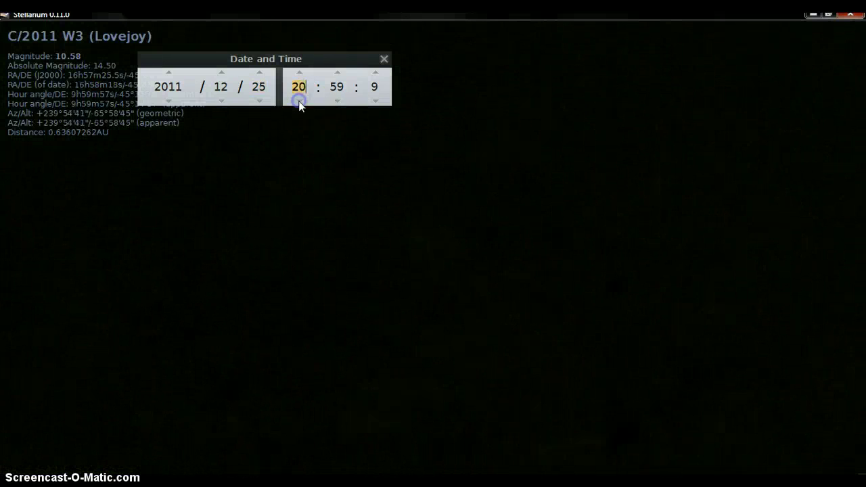
{"action": "left_click", "coordinate": [299, 100]}
{"action": "left_click", "coordinate": [300, 102]}
{"action": "left_click", "coordinate": [299, 102]}
{"action": "left_click", "coordinate": [299, 101]}
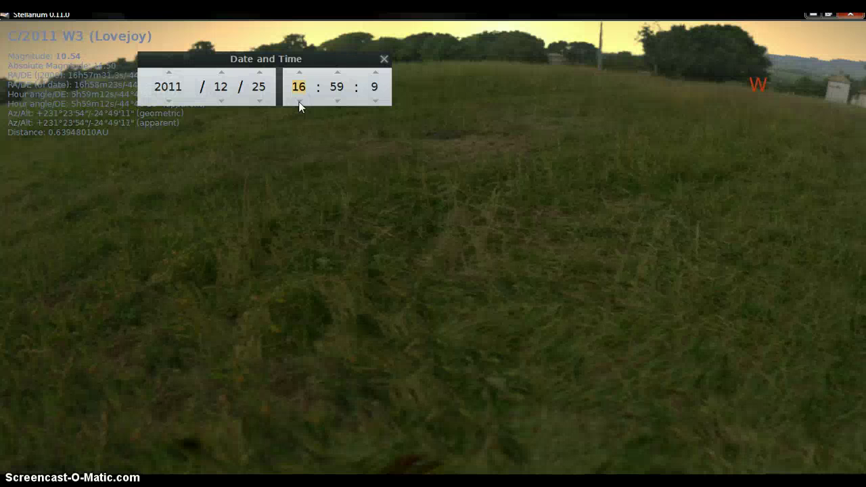
{"action": "left_click", "coordinate": [298, 87]}
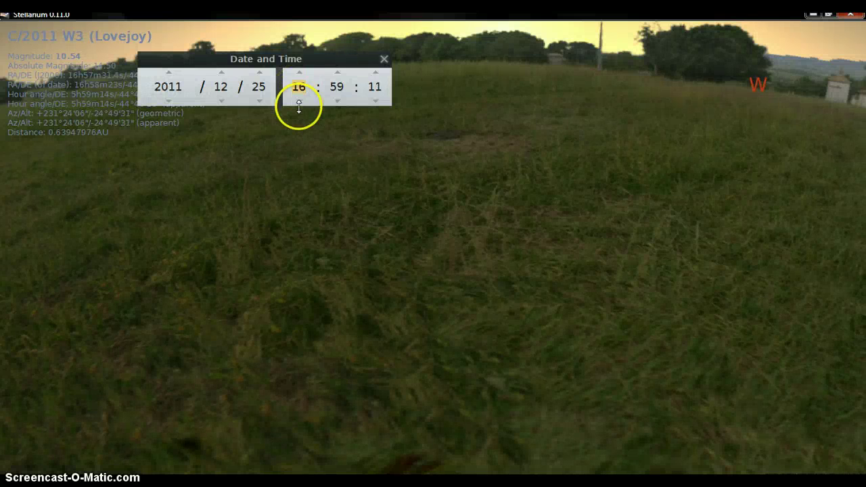
{"action": "left_click", "coordinate": [299, 101]}
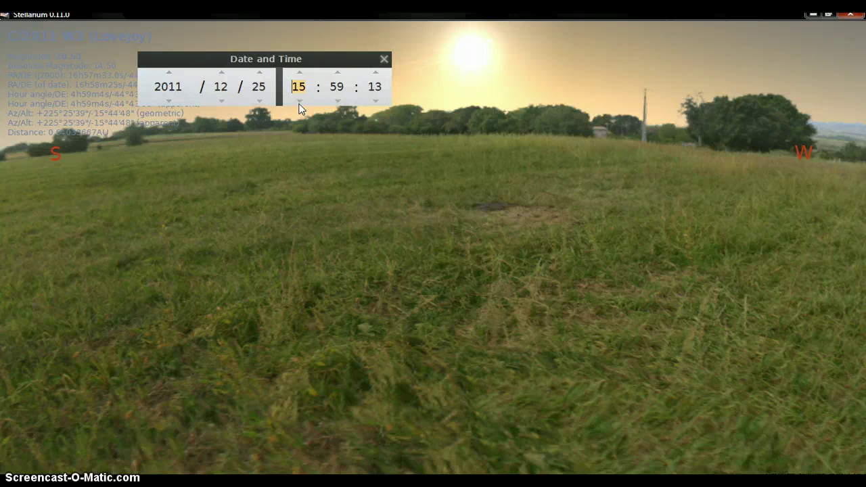
Advance the simulation date day by day to 2011-12-28, keeping the afternoon hour at 15.
{"action": "left_click_drag", "start_coordinate": [432, 207], "coordinate": [413, 253]}
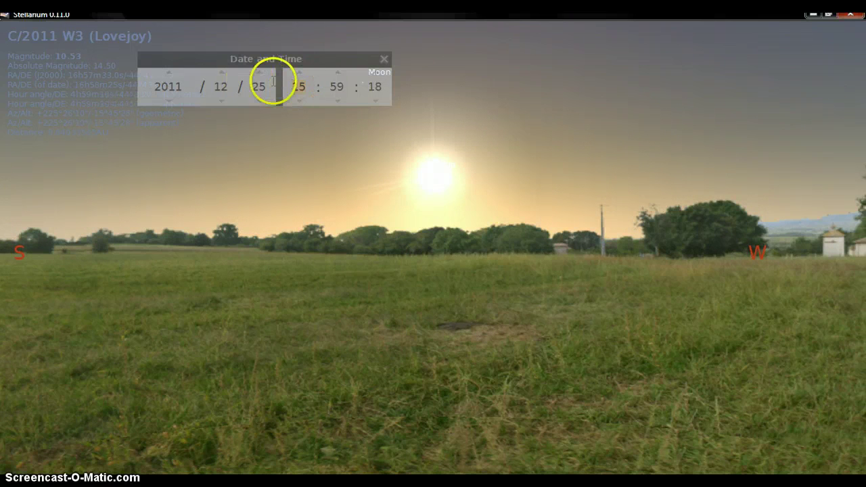
{"action": "left_click", "coordinate": [260, 73]}
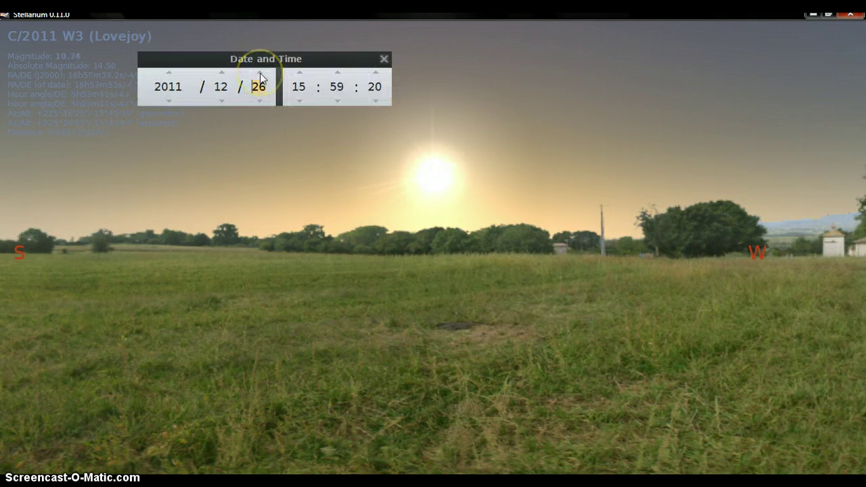
{"action": "left_click", "coordinate": [260, 73]}
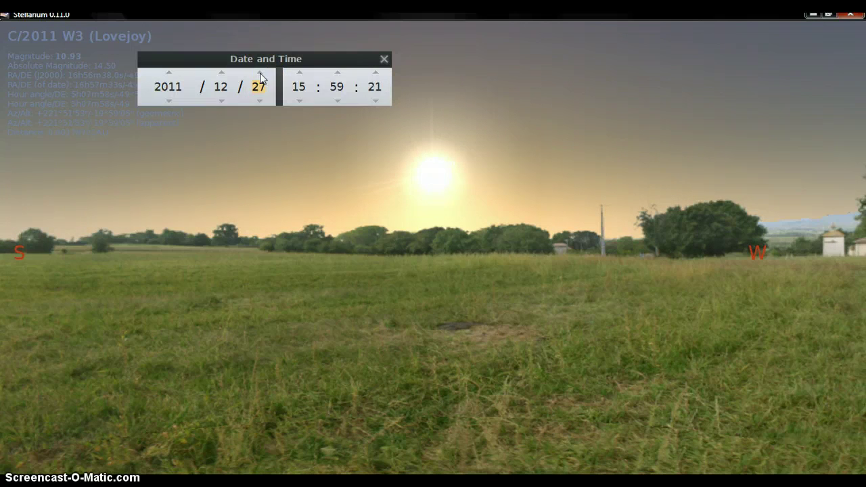
{"action": "left_click", "coordinate": [260, 73]}
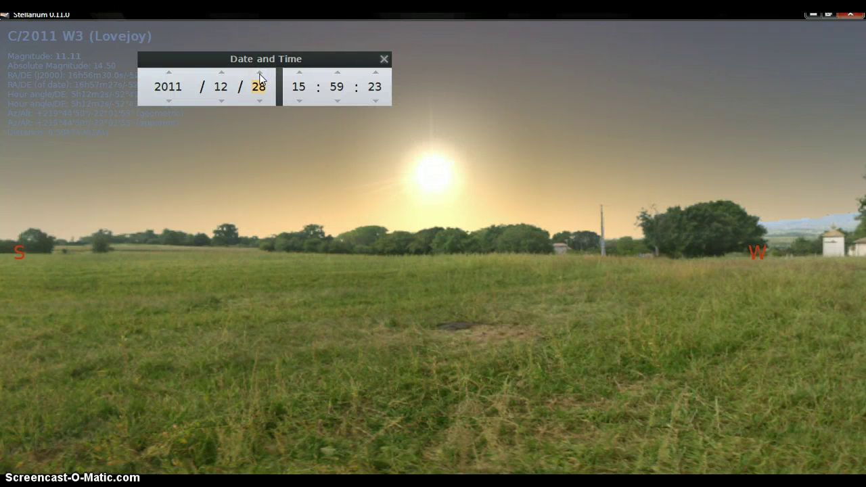